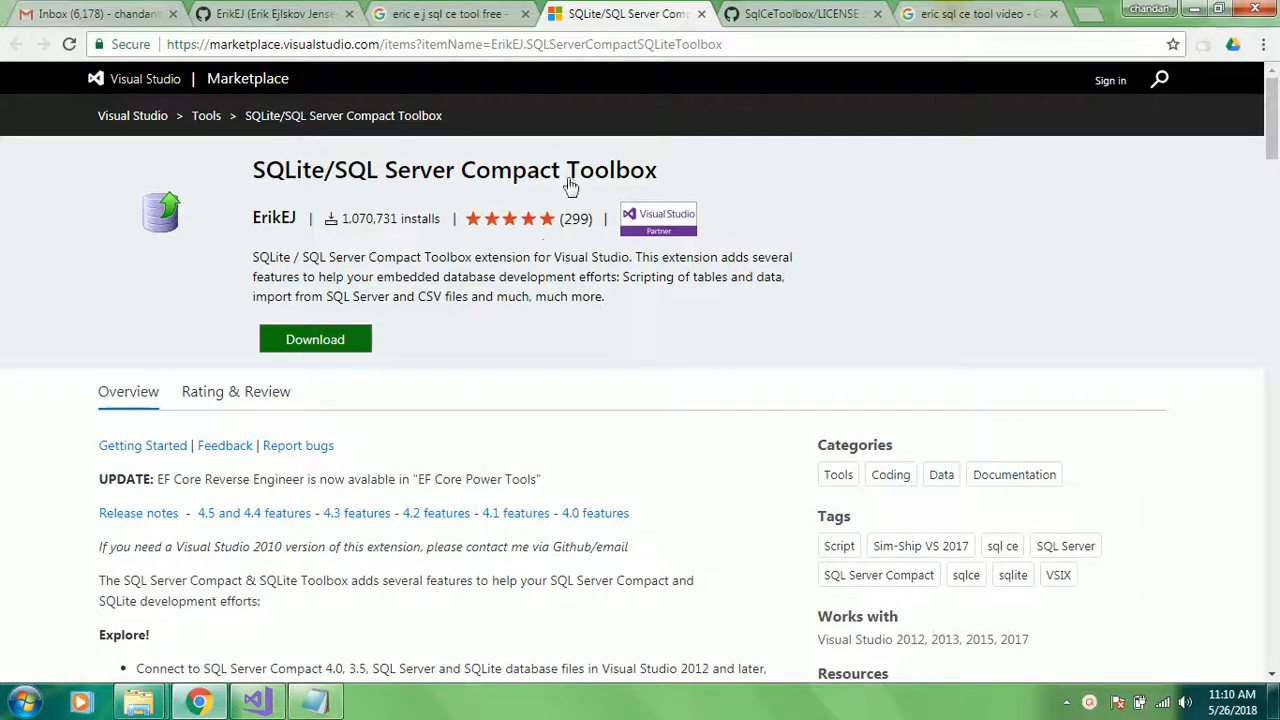
- Download the SQLite/SQL Server Compact Toolbox .vsix file from its Marketplace page
{"action": "left_click", "coordinate": [332, 345]}
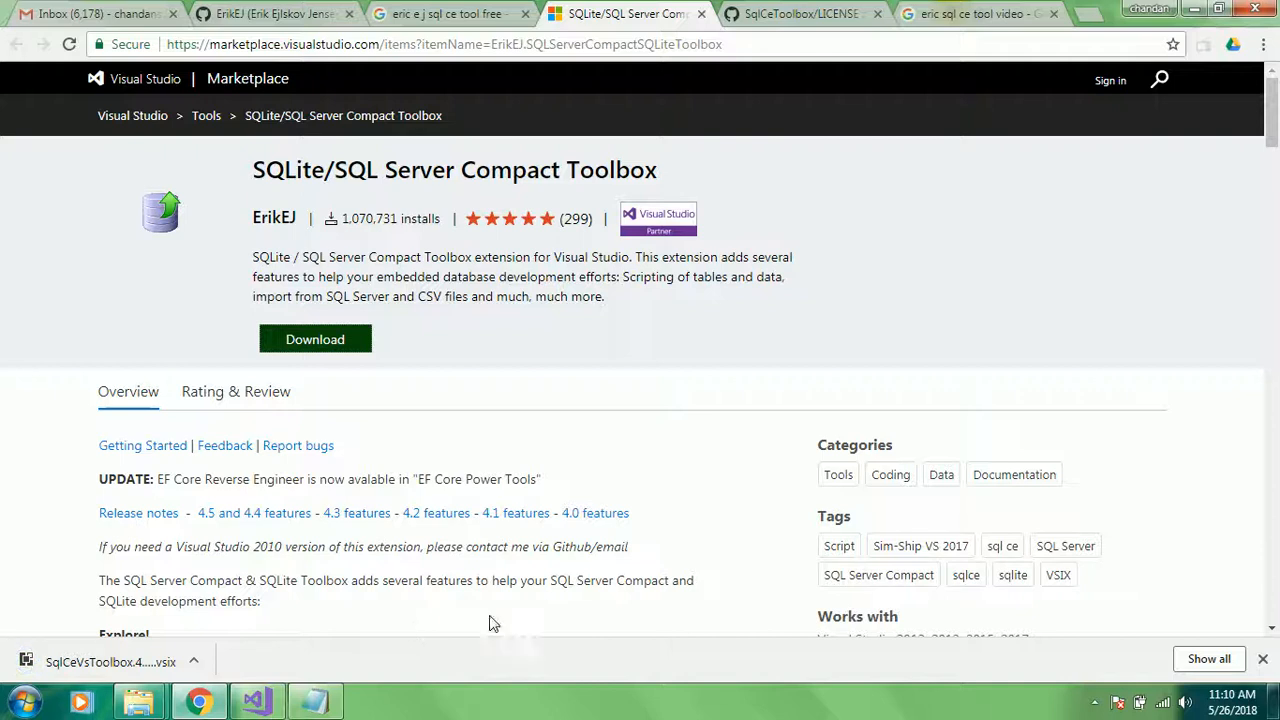
{"action": "left_click", "coordinate": [1096, 702]}
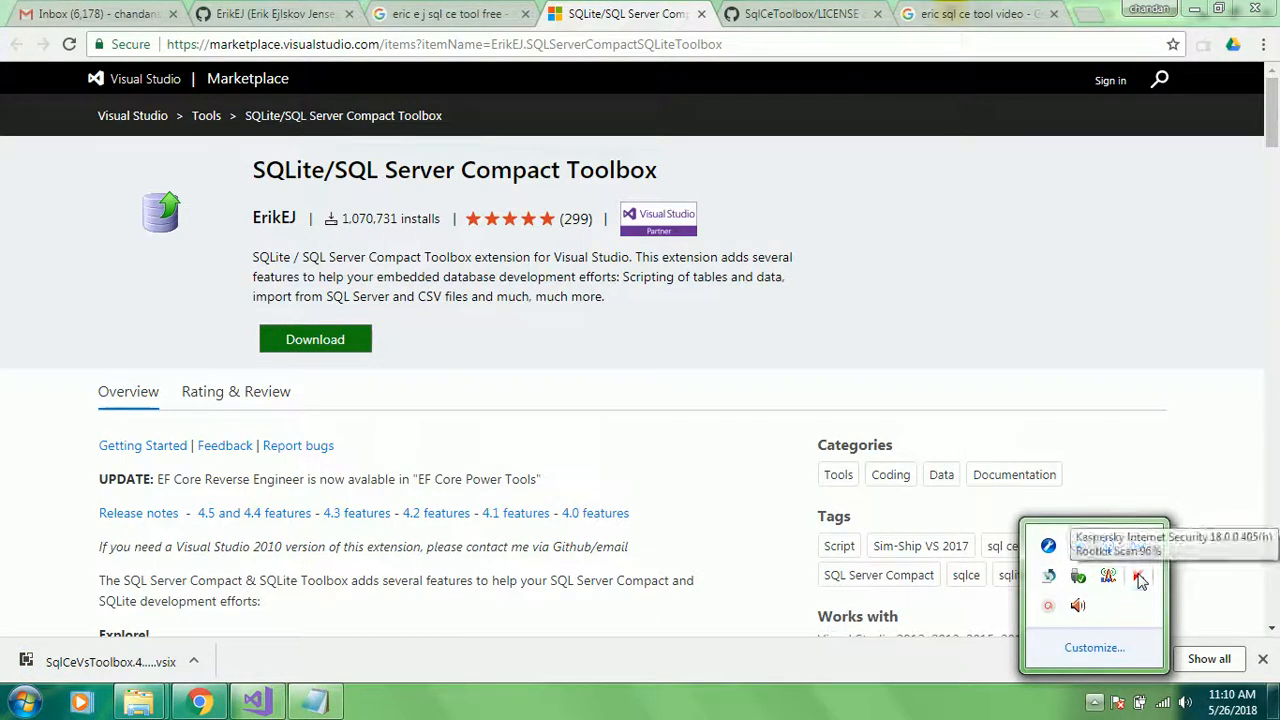
{"action": "left_click", "coordinate": [660, 583]}
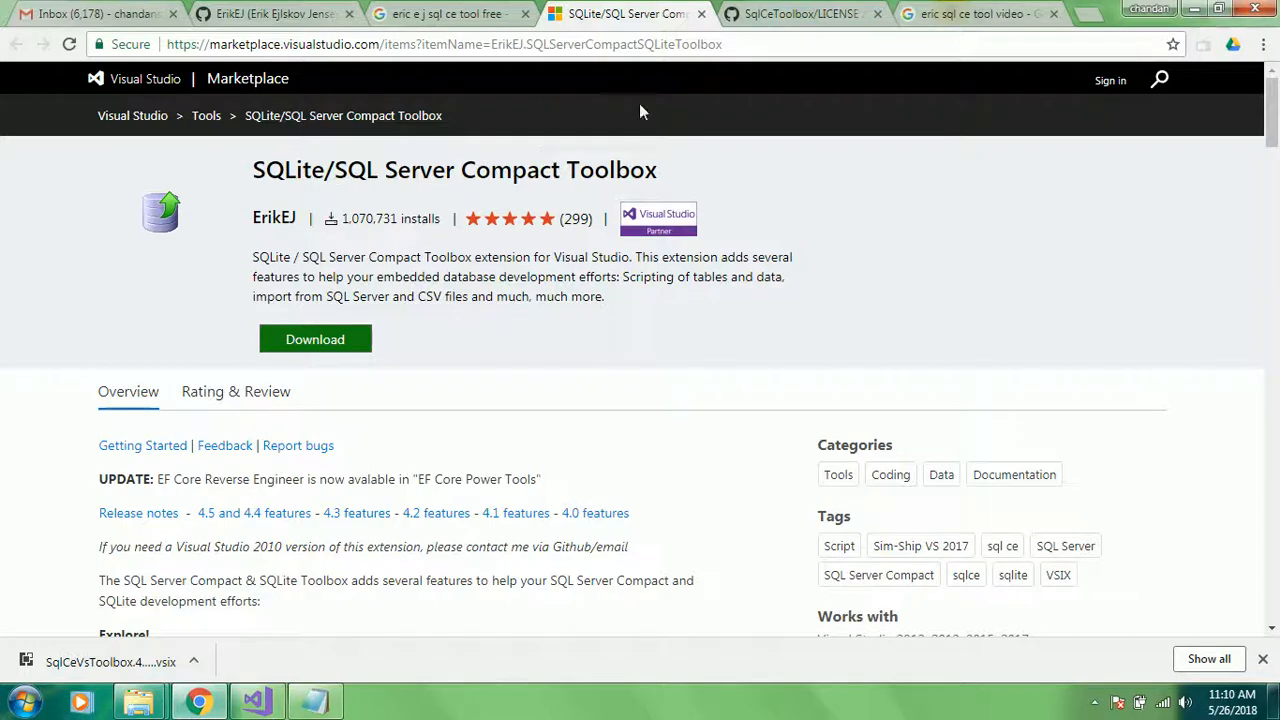
{"action": "left_click", "coordinate": [764, 44]}
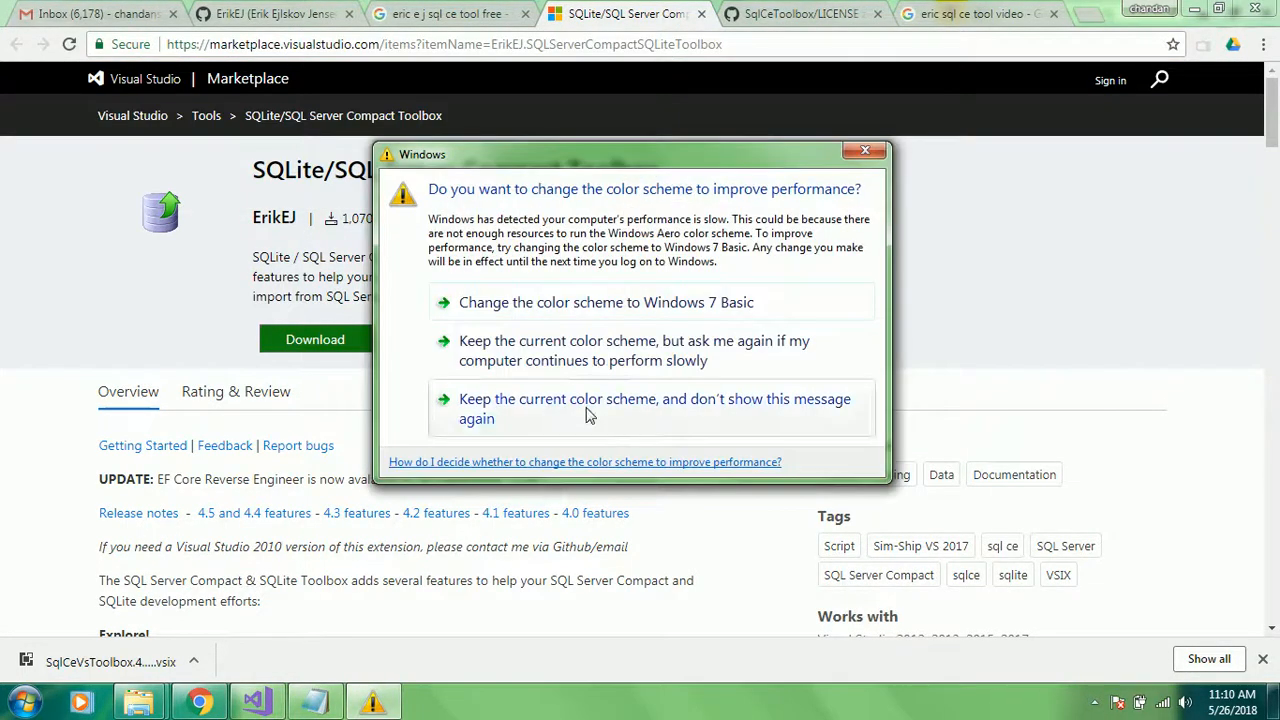
{"action": "left_click", "coordinate": [866, 153]}
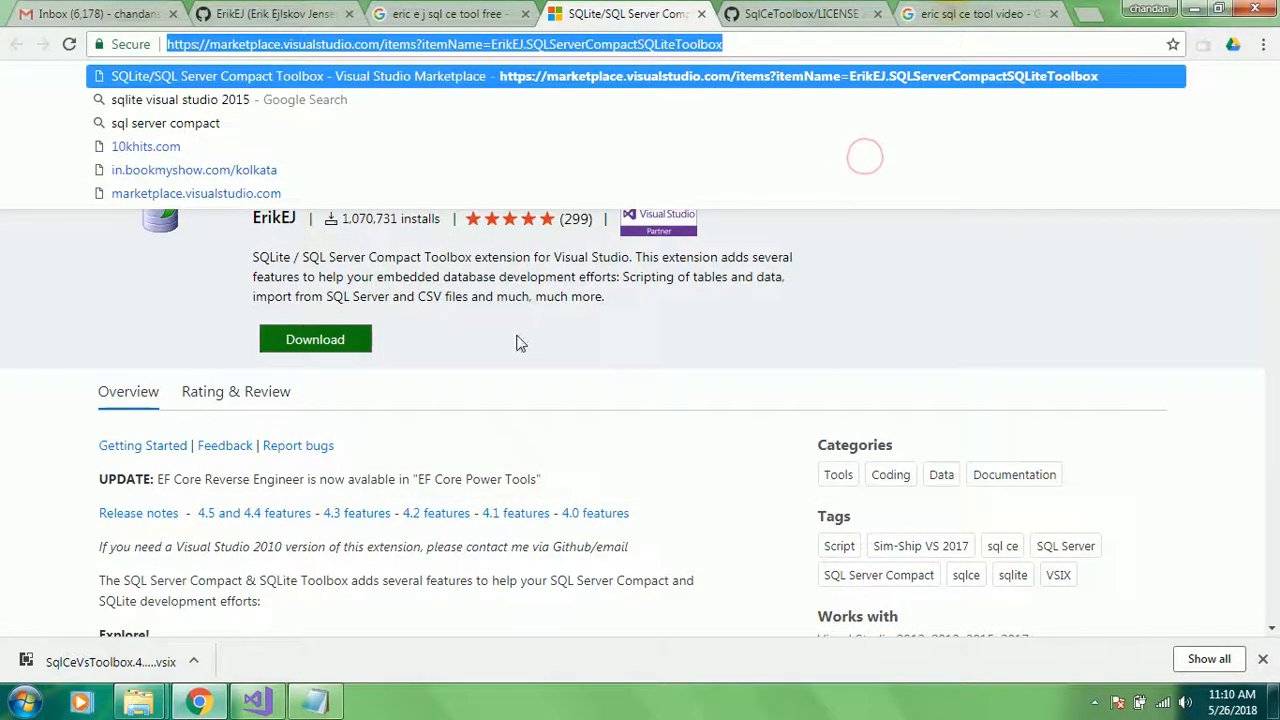
{"action": "left_click", "coordinate": [519, 341]}
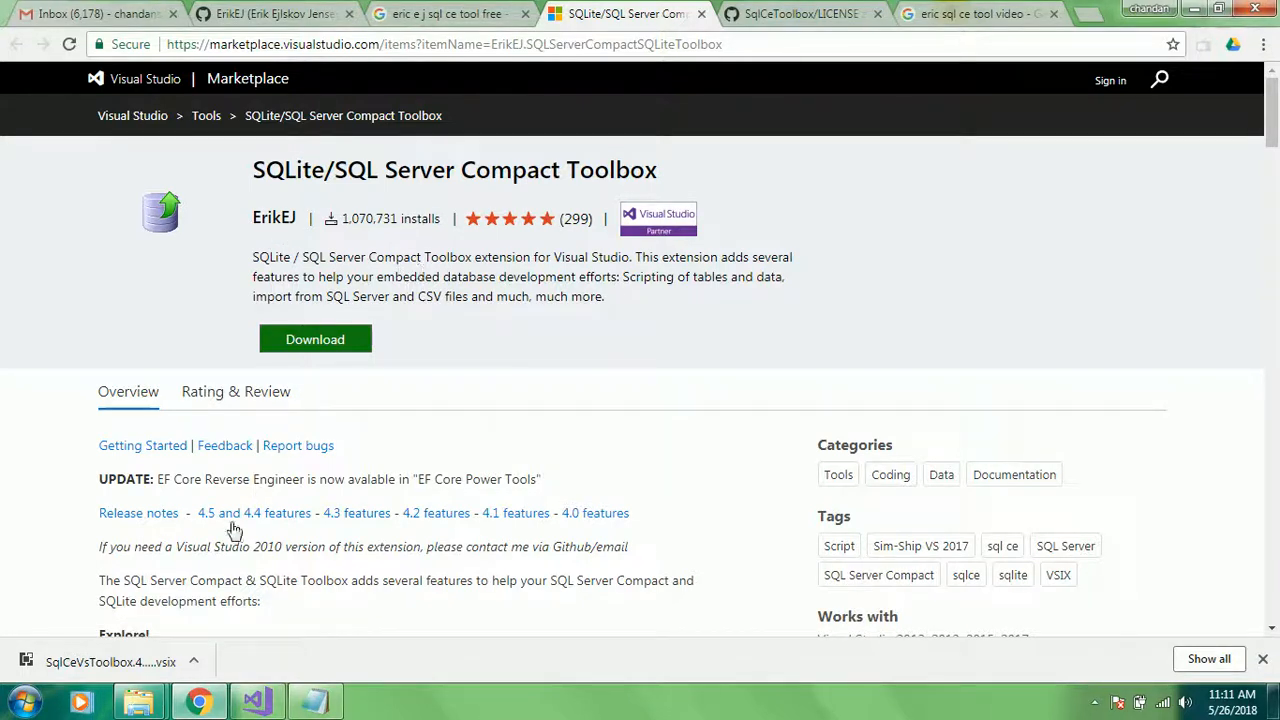
- Launch the VSIX Installer from the downloaded .vsix in Chrome's download bar
{"action": "left_click", "coordinate": [82, 662]}
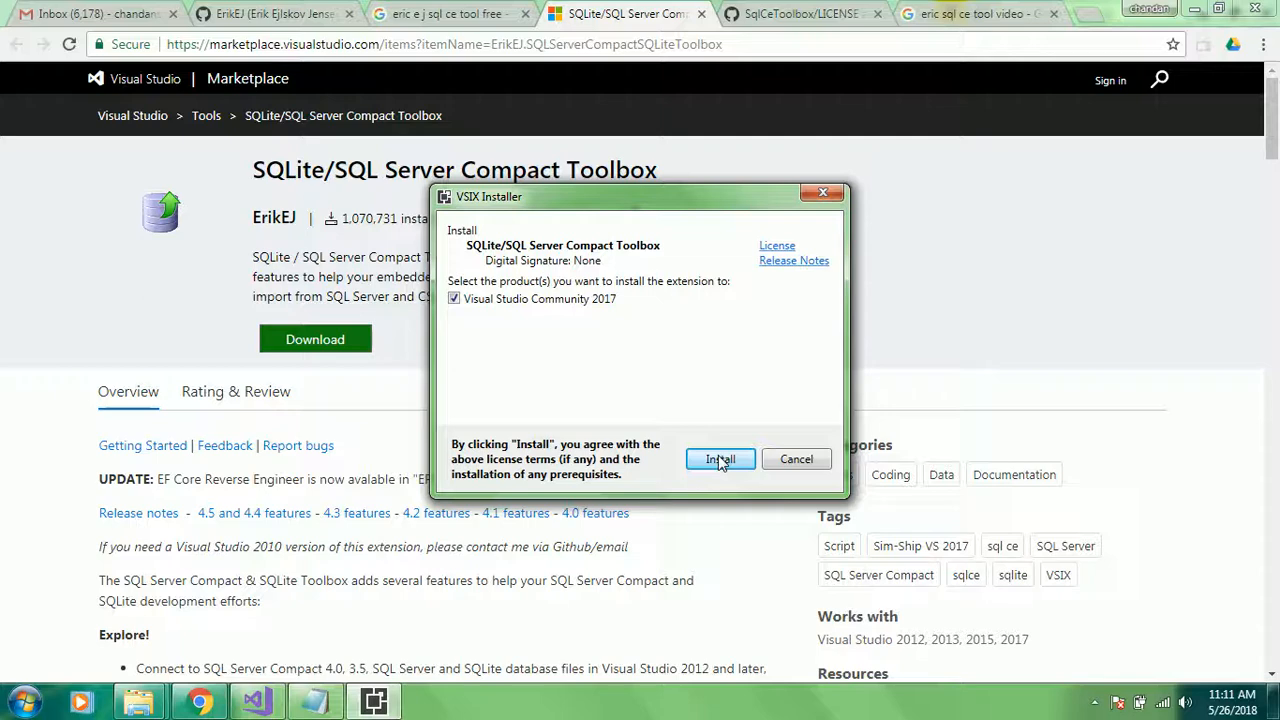
- Install the extension into Visual Studio Community 2017, pausing the screen recorder while it runs
{"action": "left_click", "coordinate": [722, 461]}
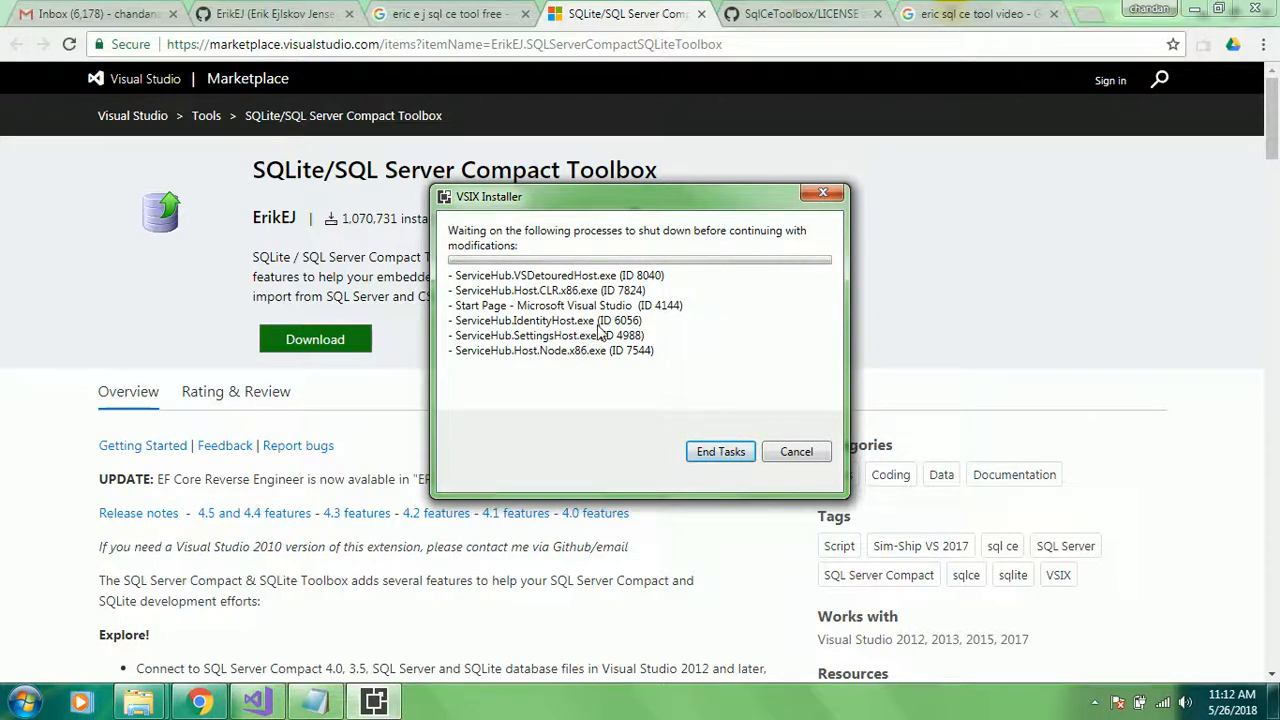
{"action": "left_click", "coordinate": [1091, 700]}
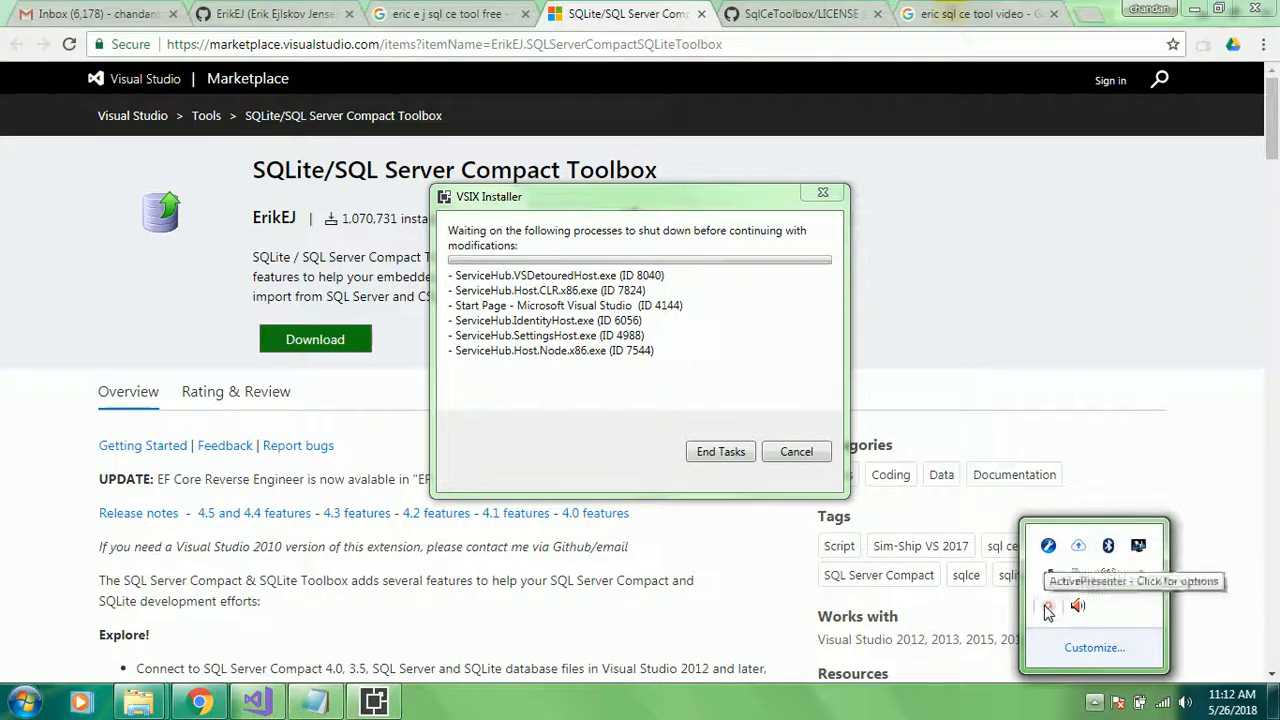
{"action": "left_click", "coordinate": [1048, 606]}
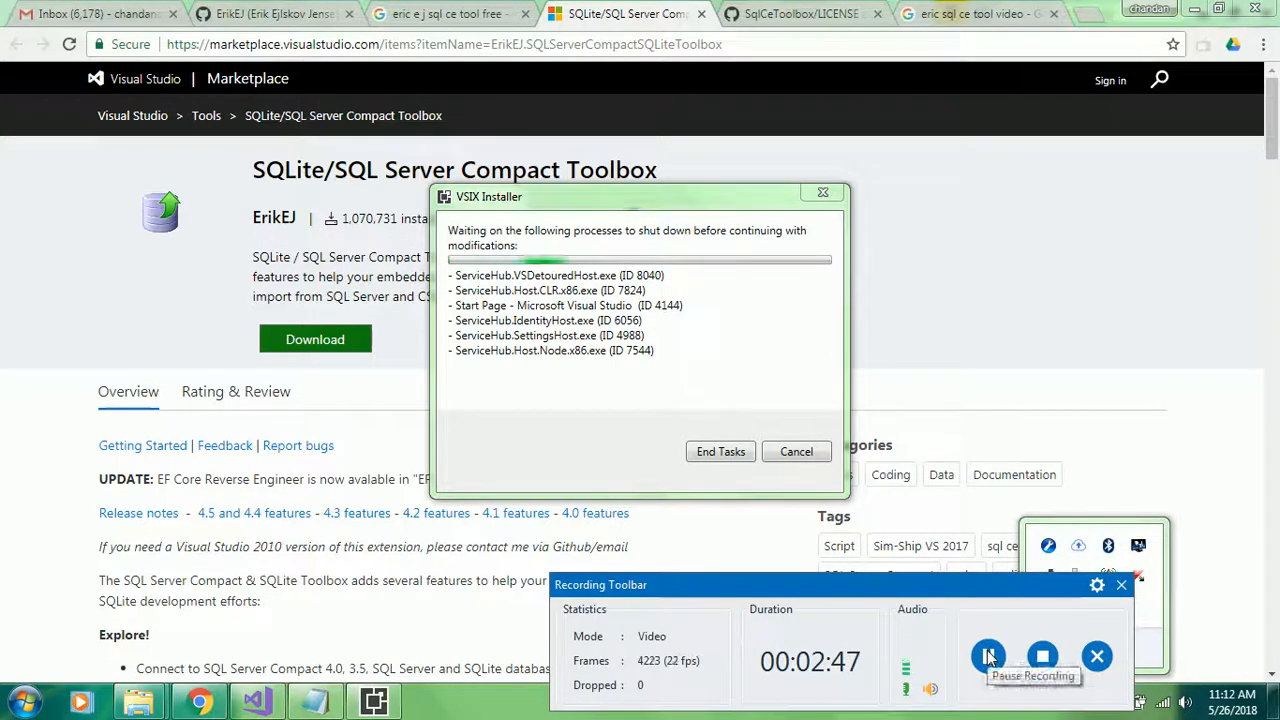
{"action": "left_click", "coordinate": [988, 656]}
{"action": "left_click", "coordinate": [1083, 440]}
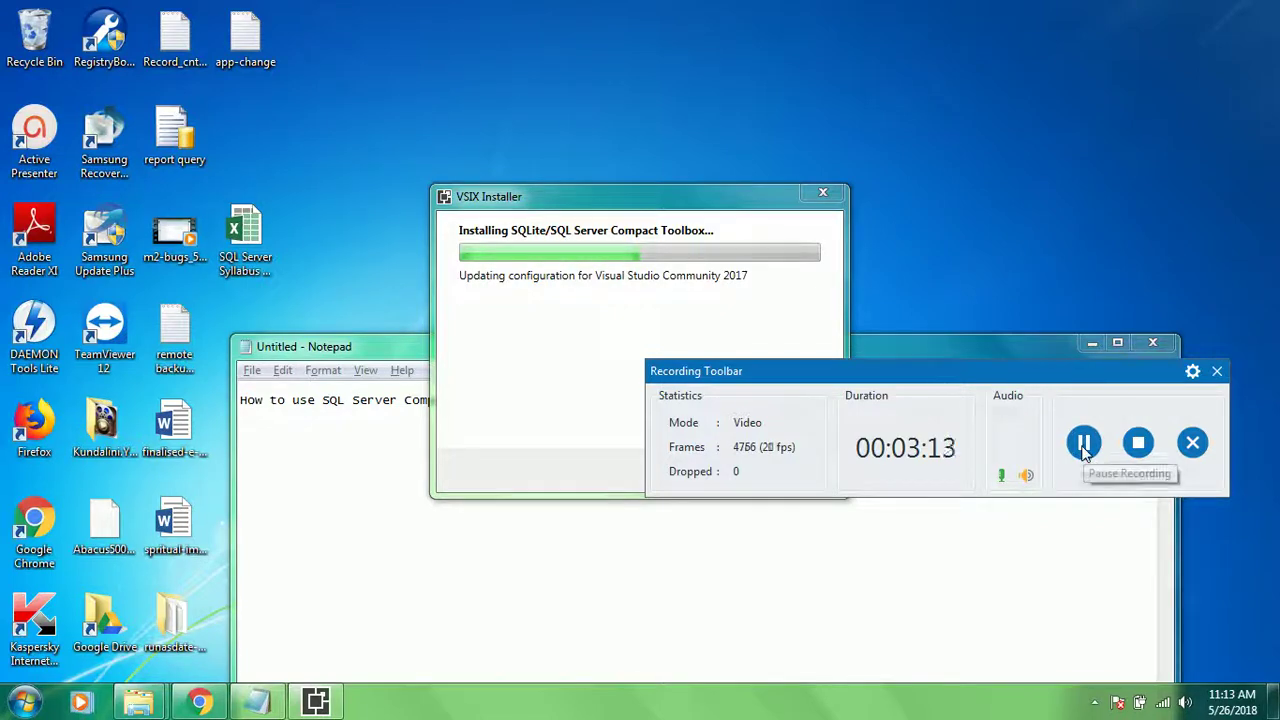
{"action": "left_click", "coordinate": [1084, 443]}
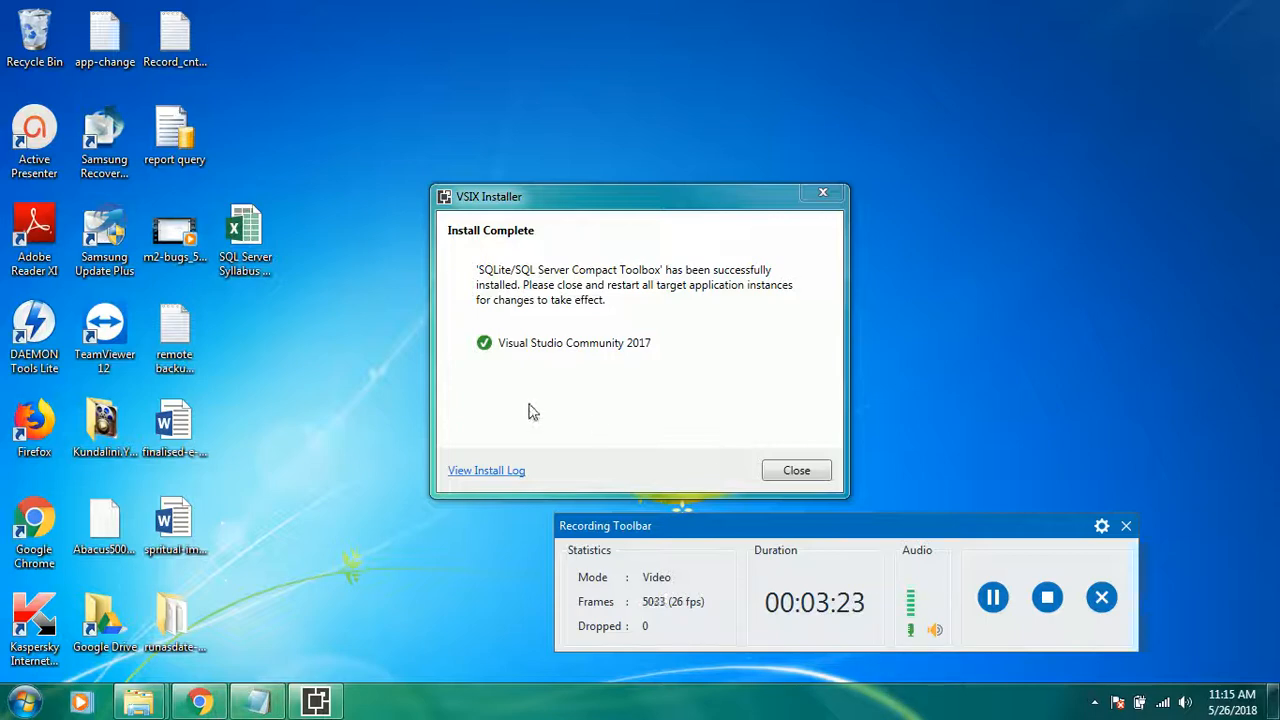
- Close the finished VSIX Installer
{"action": "left_click", "coordinate": [796, 470]}
{"action": "left_click", "coordinate": [4, 706]}
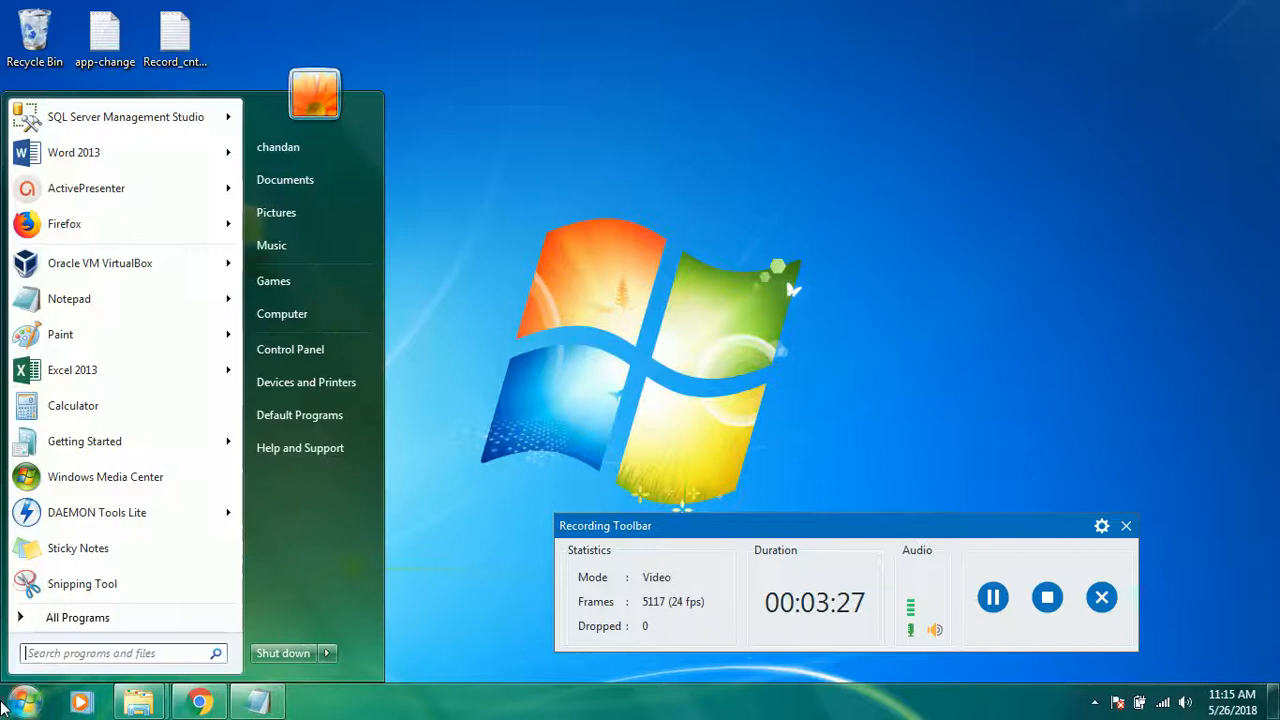
{"action": "left_click", "coordinate": [540, 385]}
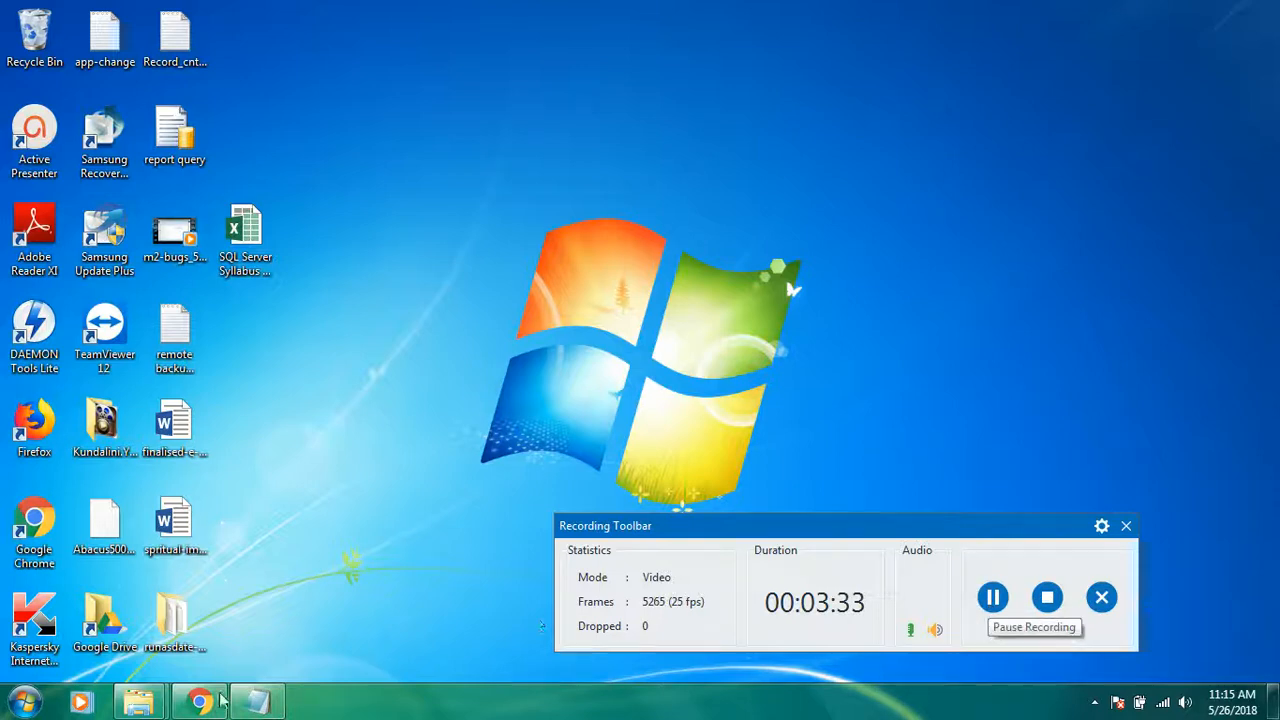
- Launch Visual Studio 2017 from Start > All Programs
{"action": "left_click", "coordinate": [24, 702]}
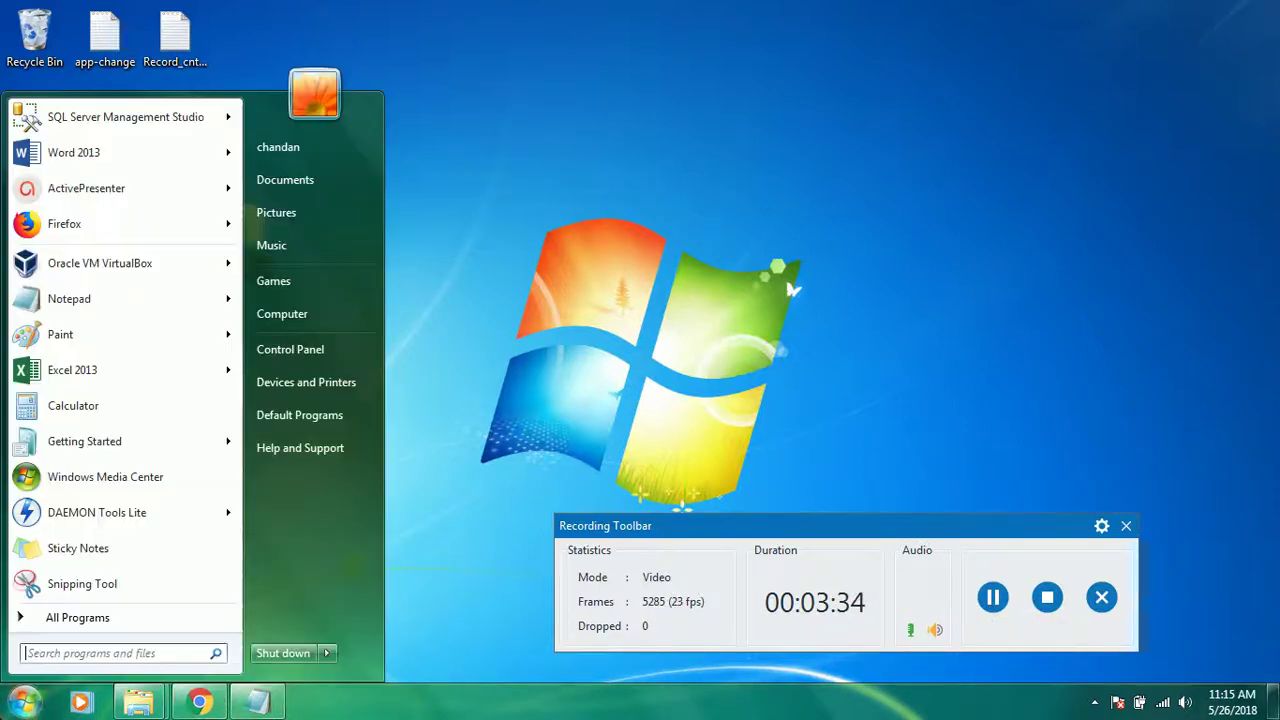
{"action": "left_click", "coordinate": [60, 617]}
{"action": "scroll", "coordinate": [230, 270], "scroll_direction": "up", "scroll_amount": 5}
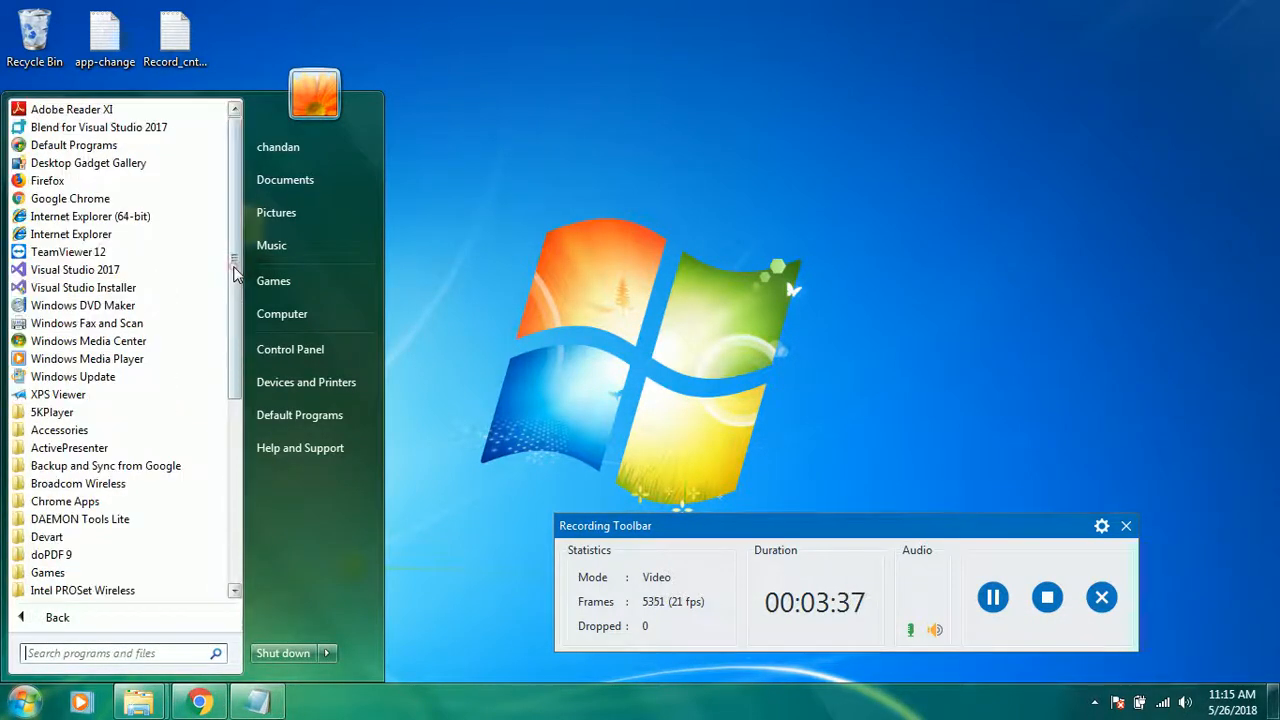
{"action": "left_click", "coordinate": [75, 269]}
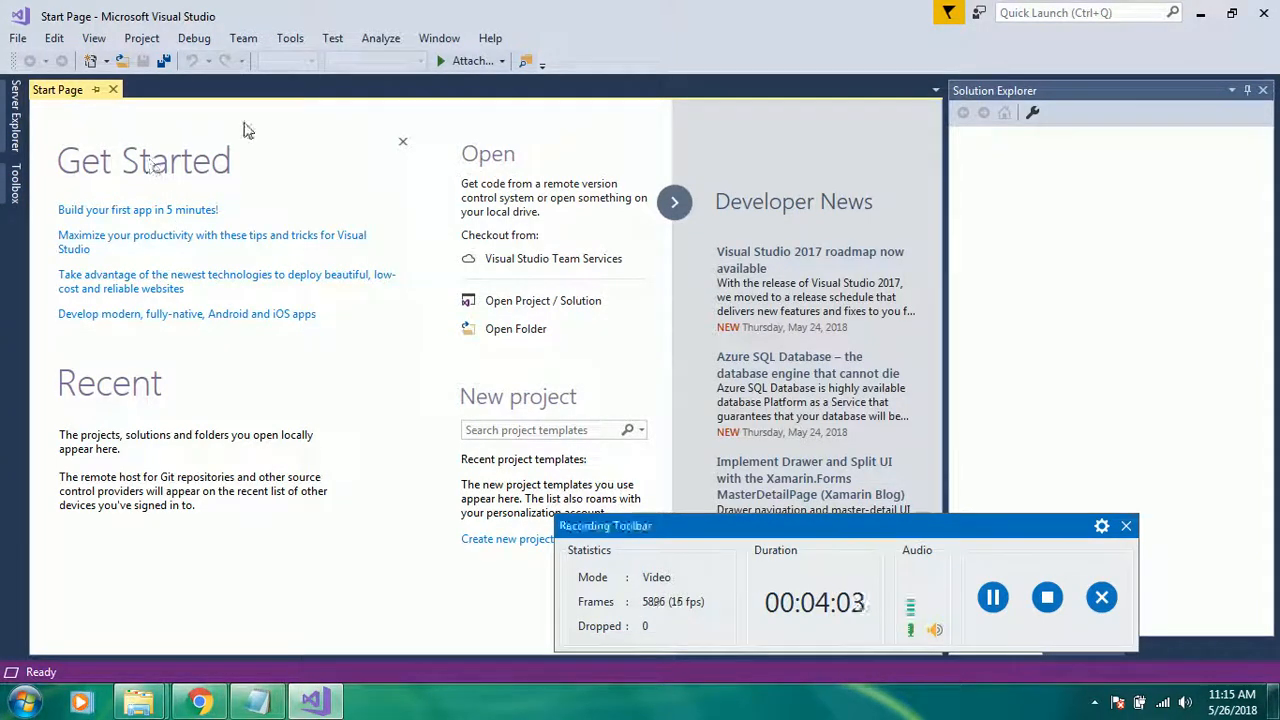
- Show the Toolbox, then bring up Server Explorer with Ctrl+Alt+S and focus it
{"action": "left_click", "coordinate": [248, 40]}
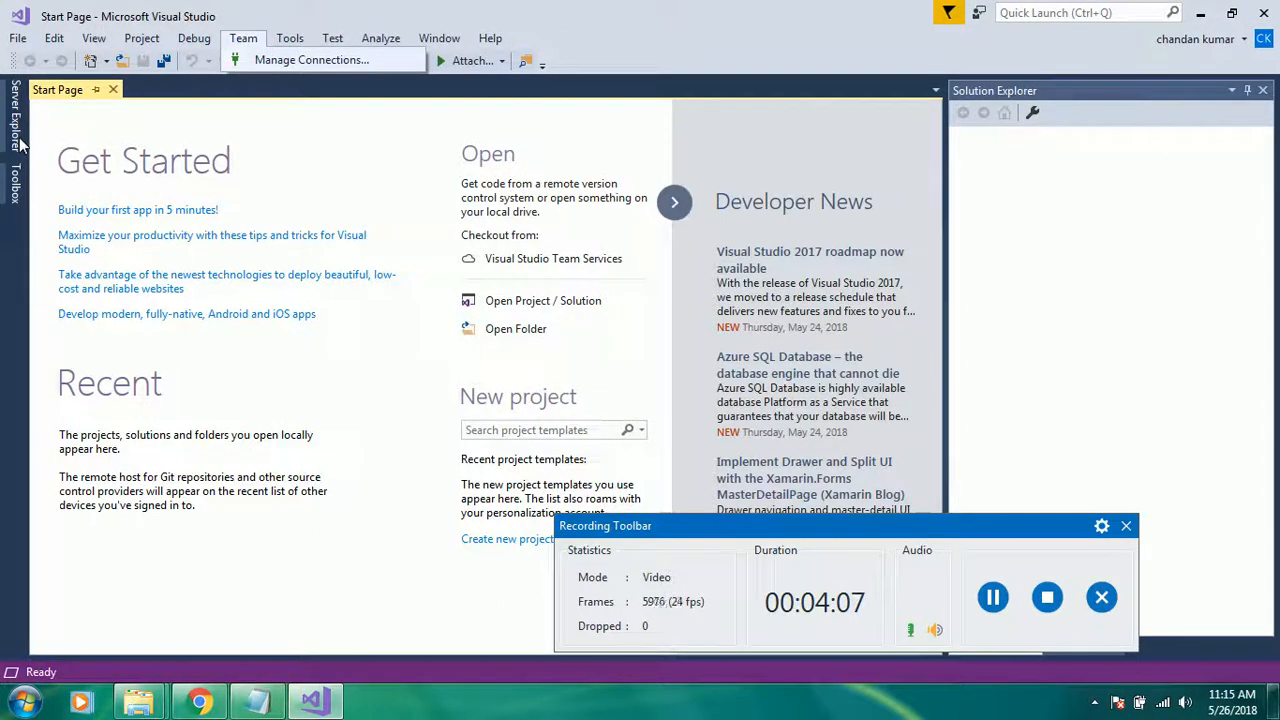
{"action": "left_click", "coordinate": [17, 183]}
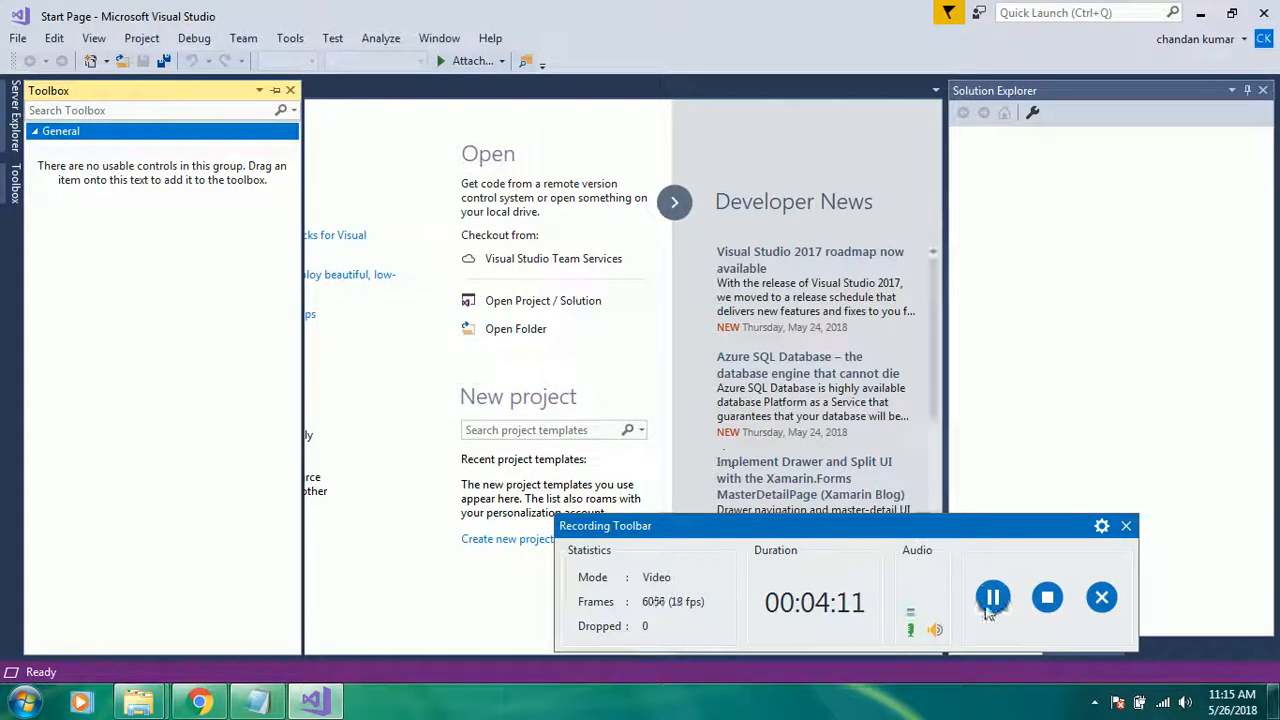
{"action": "key", "text": "ctrl+alt+s"}
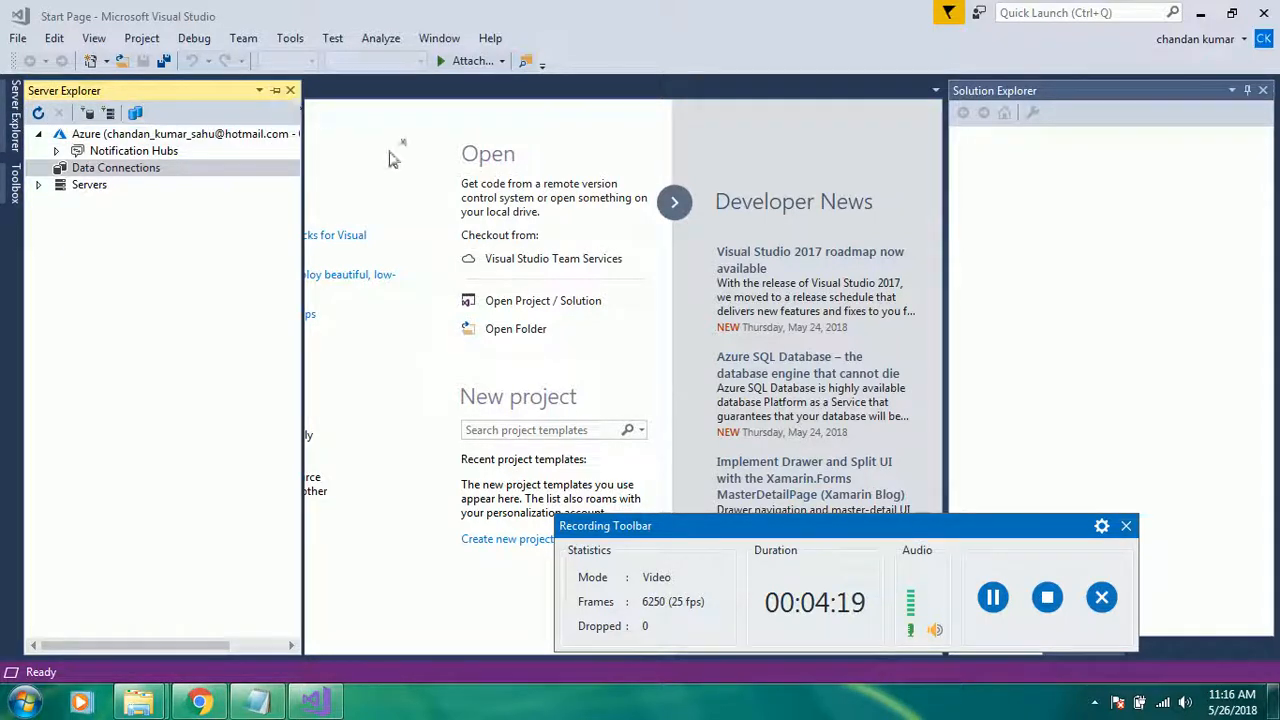
{"action": "left_click", "coordinate": [15, 125]}
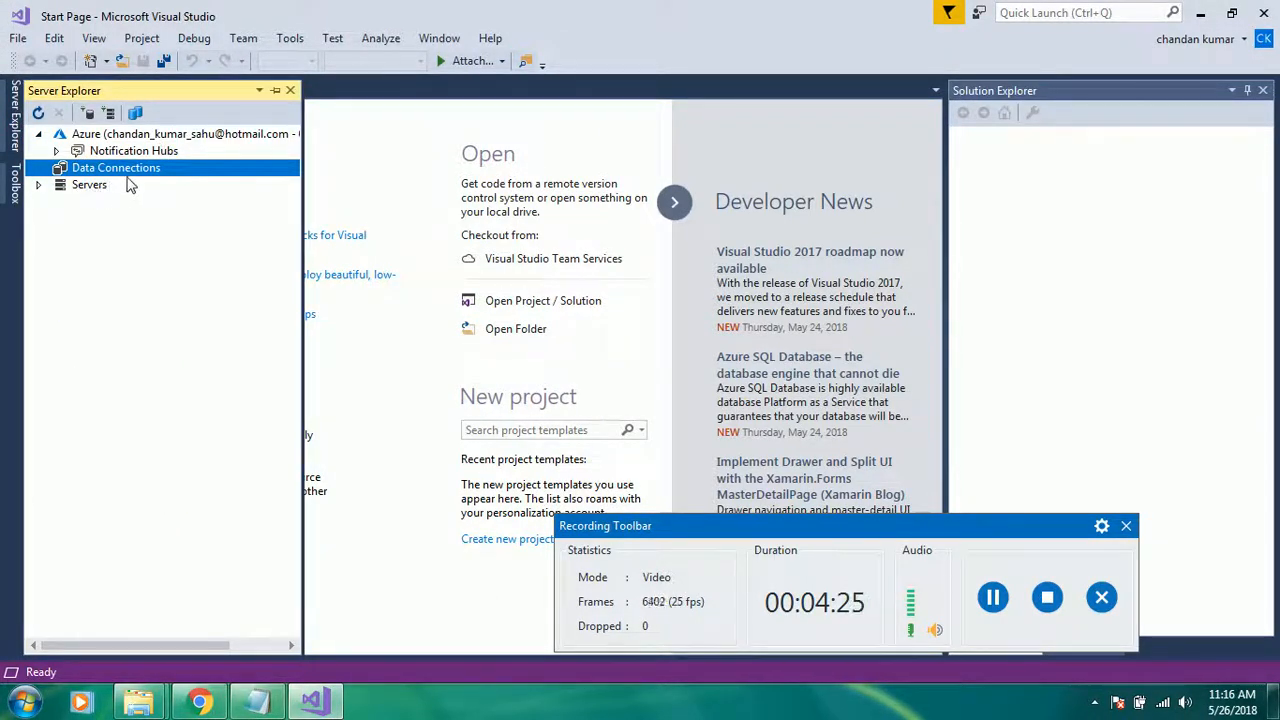
- Add a Data Connection choosing SQL Server Compact 4.0 as data source and provider, then move the Add Connection dialog aside
{"action": "right_click", "coordinate": [133, 172]}
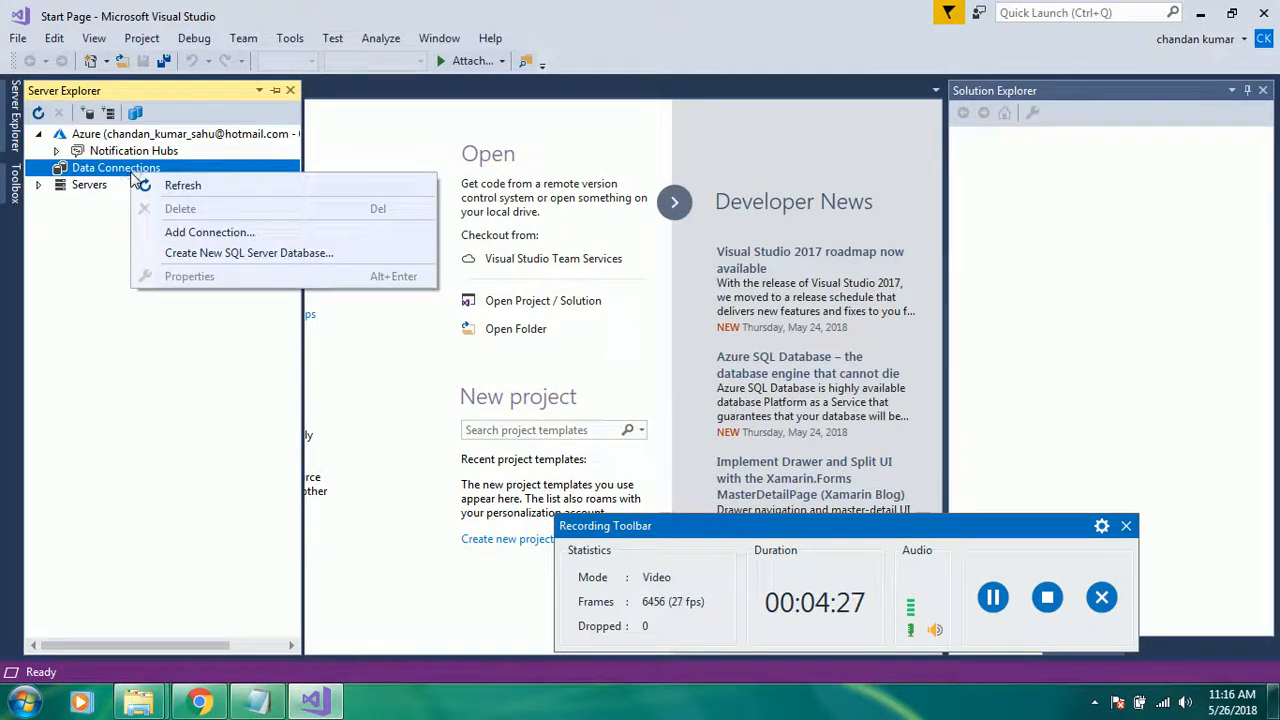
{"action": "left_click", "coordinate": [284, 236]}
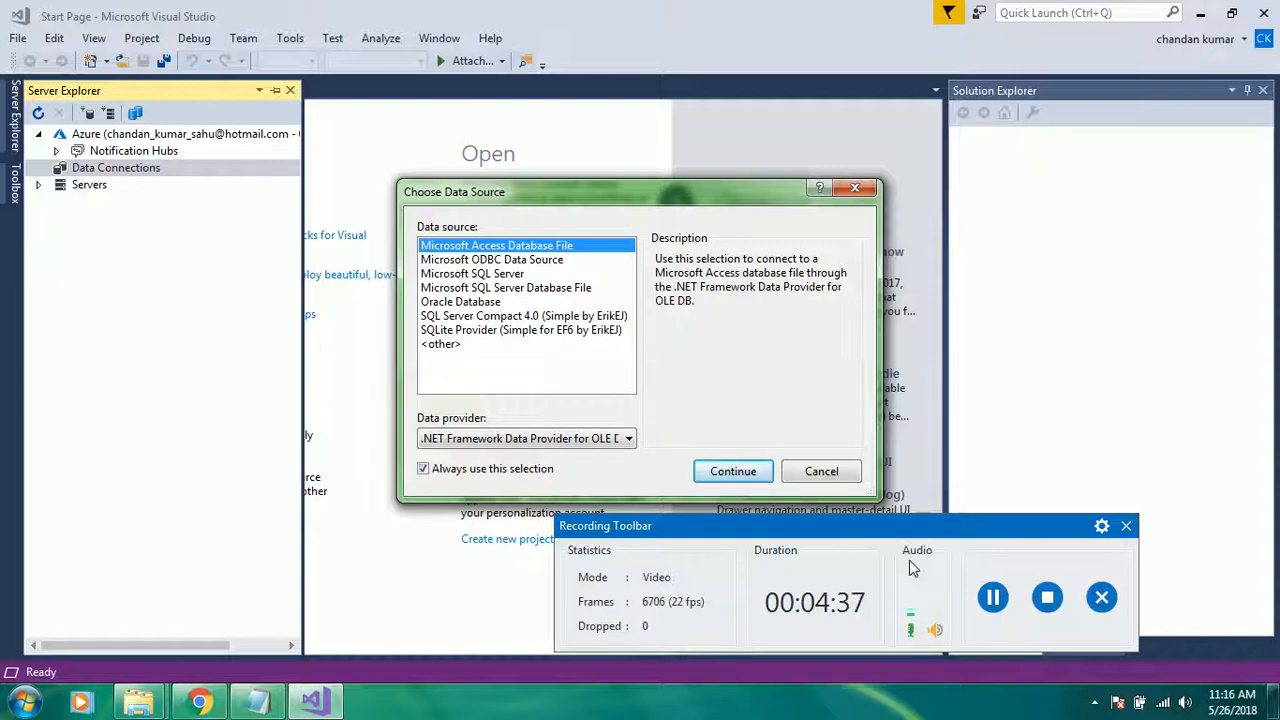
{"action": "left_click", "coordinate": [563, 316]}
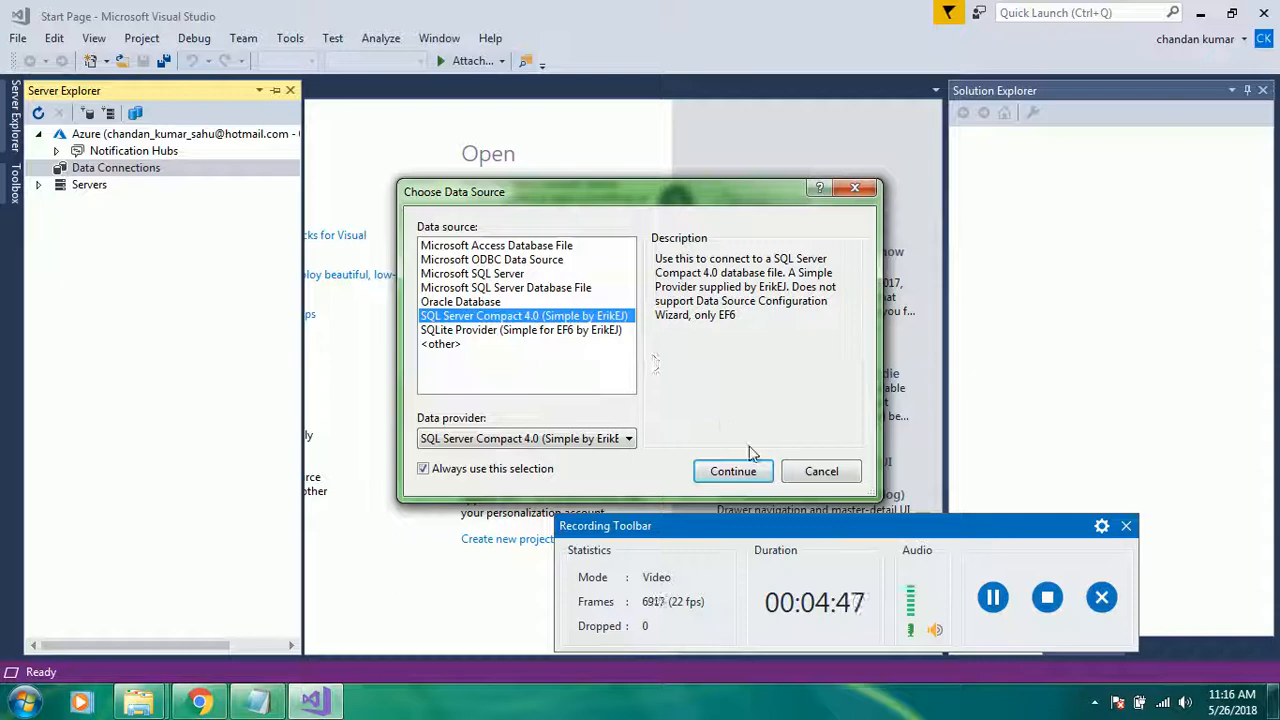
{"action": "left_click", "coordinate": [603, 440]}
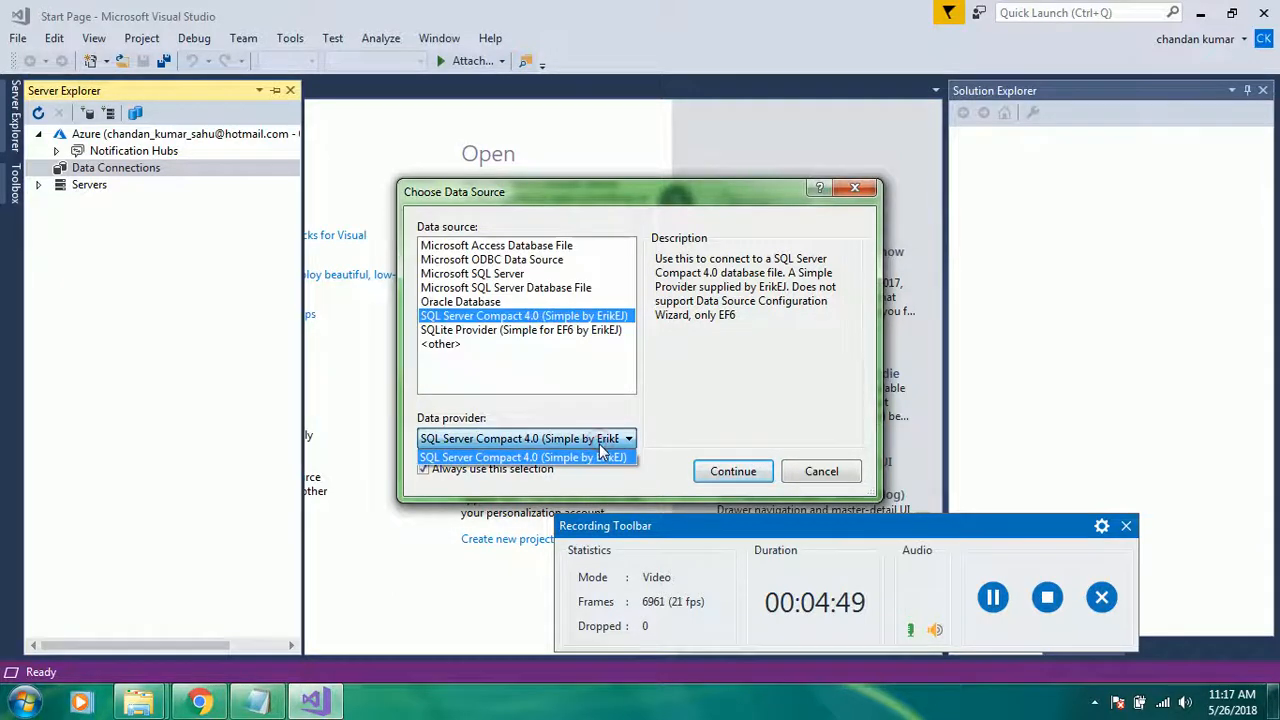
{"action": "left_click", "coordinate": [599, 456]}
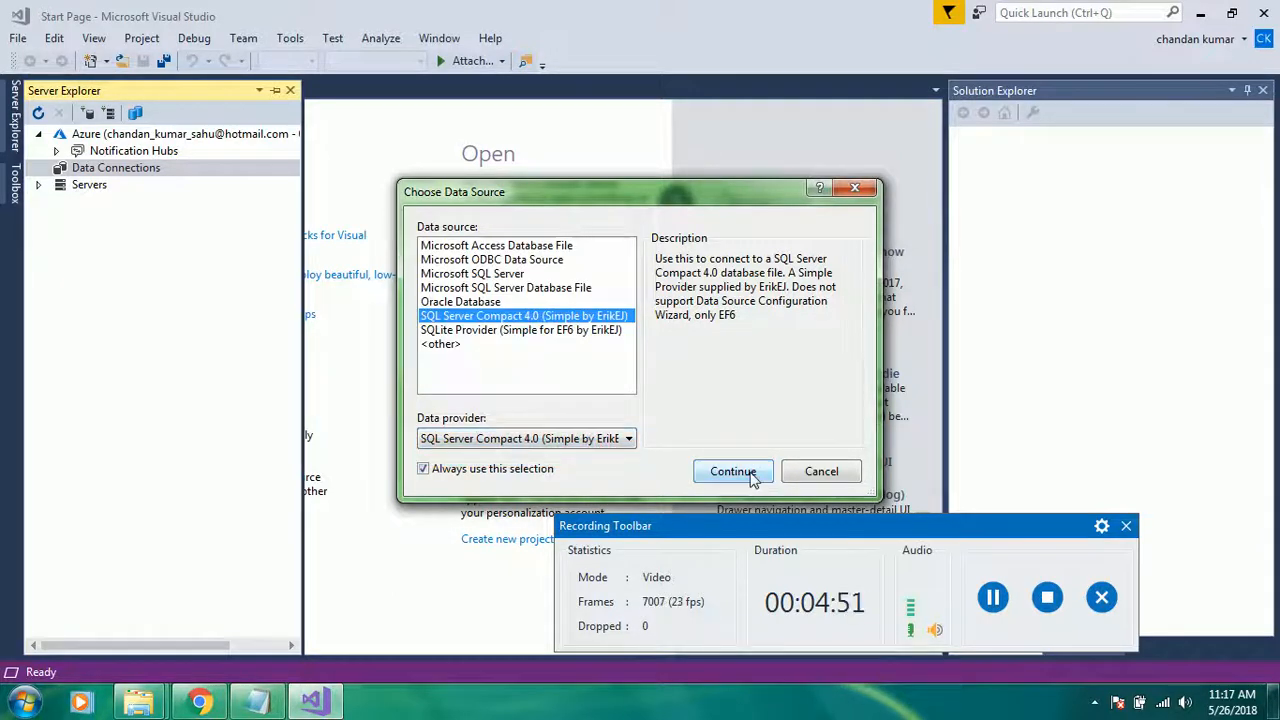
{"action": "left_click", "coordinate": [752, 476]}
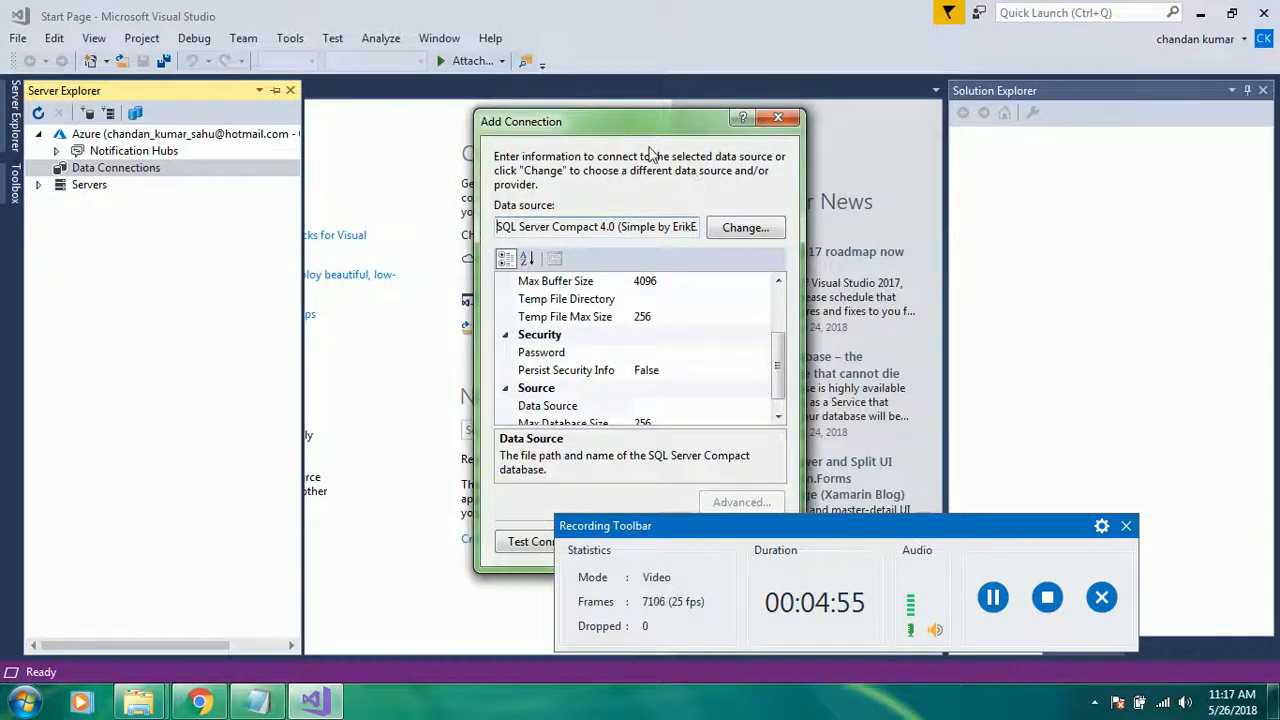
{"action": "left_click_drag", "start_coordinate": [638, 128], "coordinate": [545, 100]}
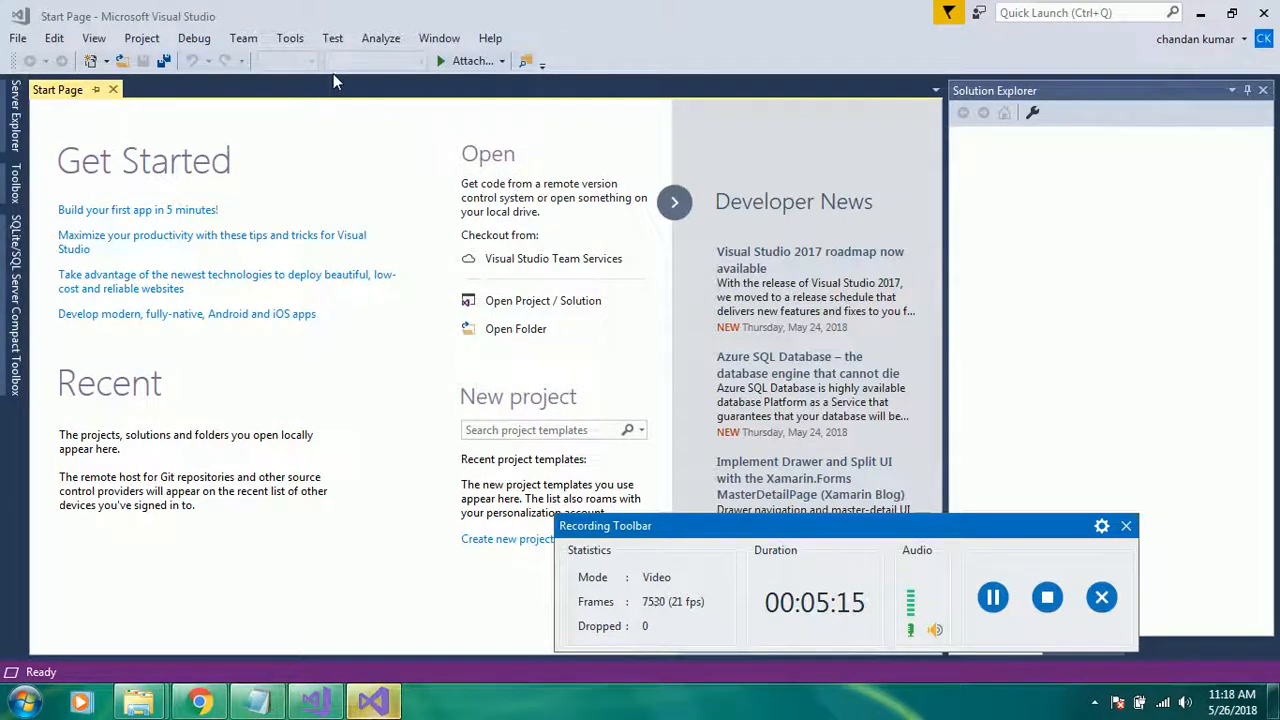
- Show the SQLite/SQL Server Compact Toolbox from the Tools menu and peek into SQL Server Compact Data Types
{"action": "left_click", "coordinate": [243, 38]}
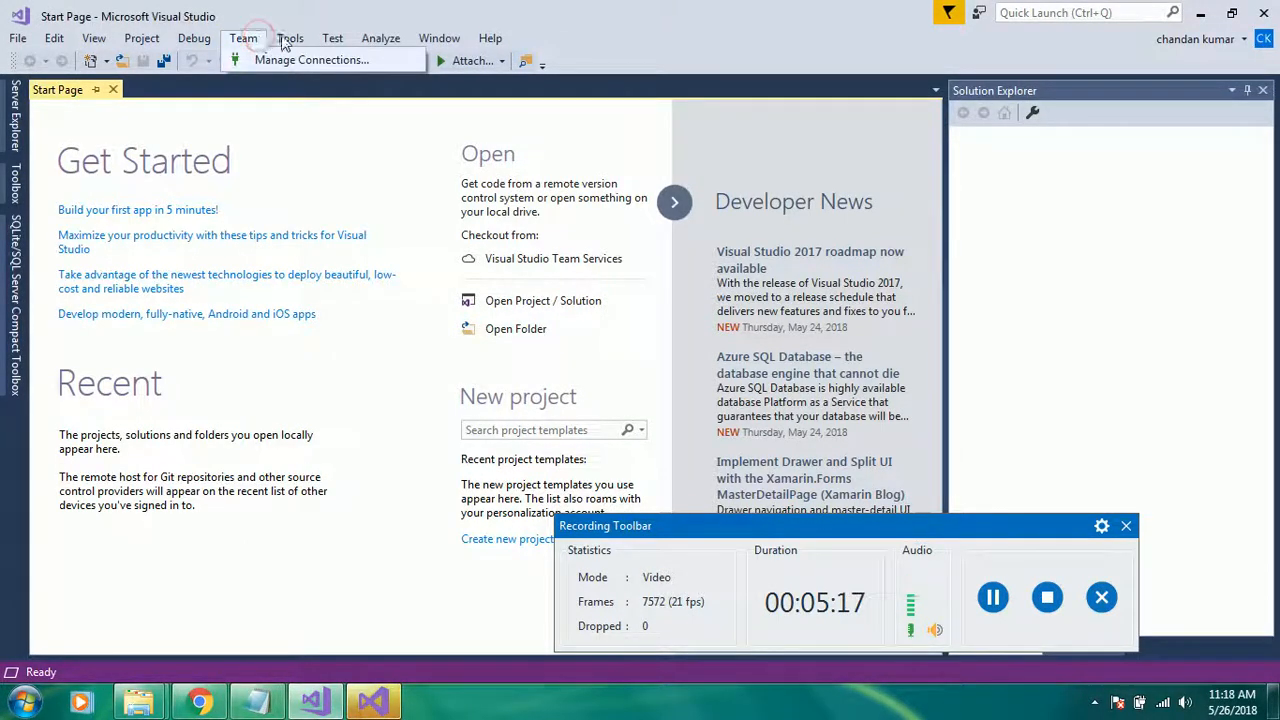
{"action": "mouse_move", "coordinate": [290, 38]}
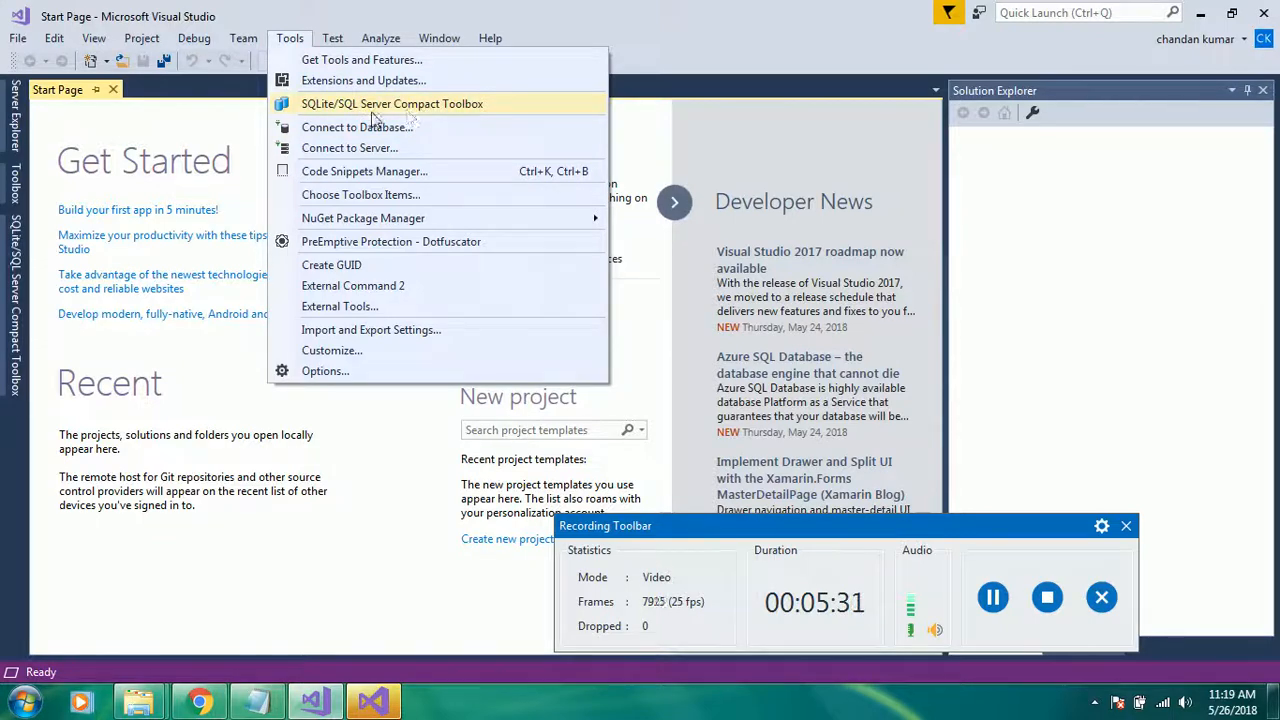
{"action": "left_click", "coordinate": [430, 108]}
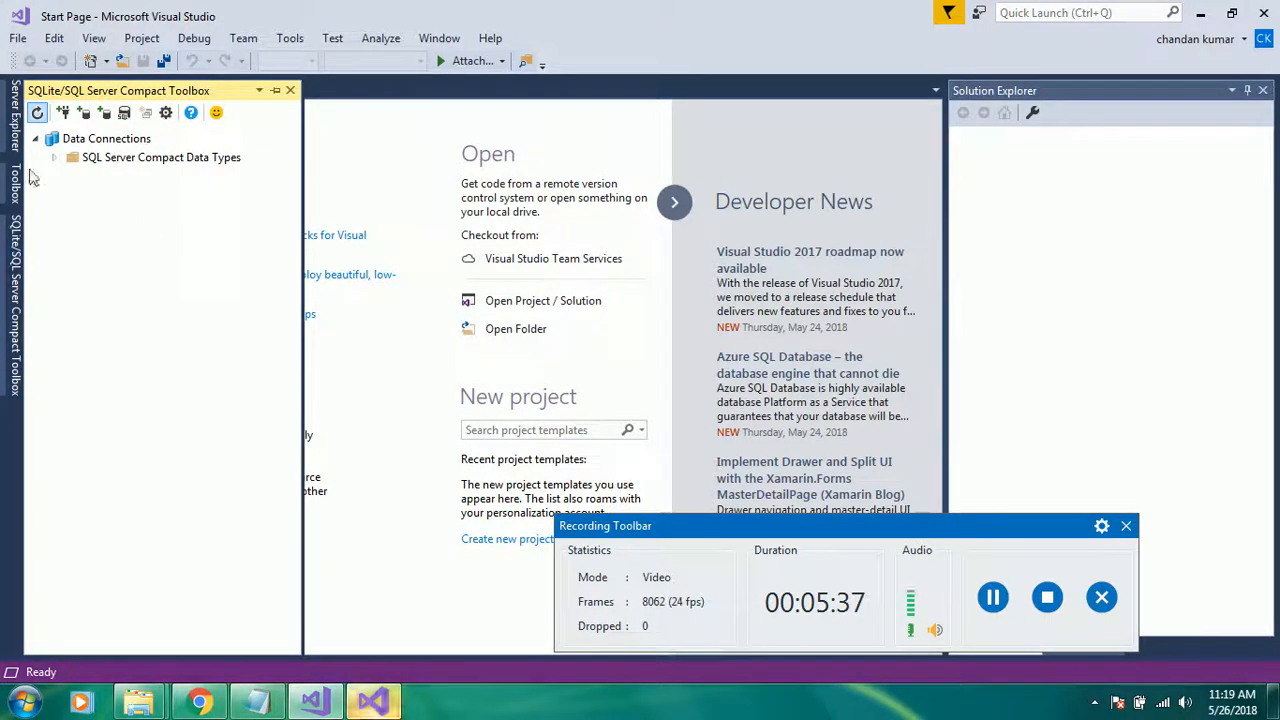
{"action": "left_click", "coordinate": [58, 158]}
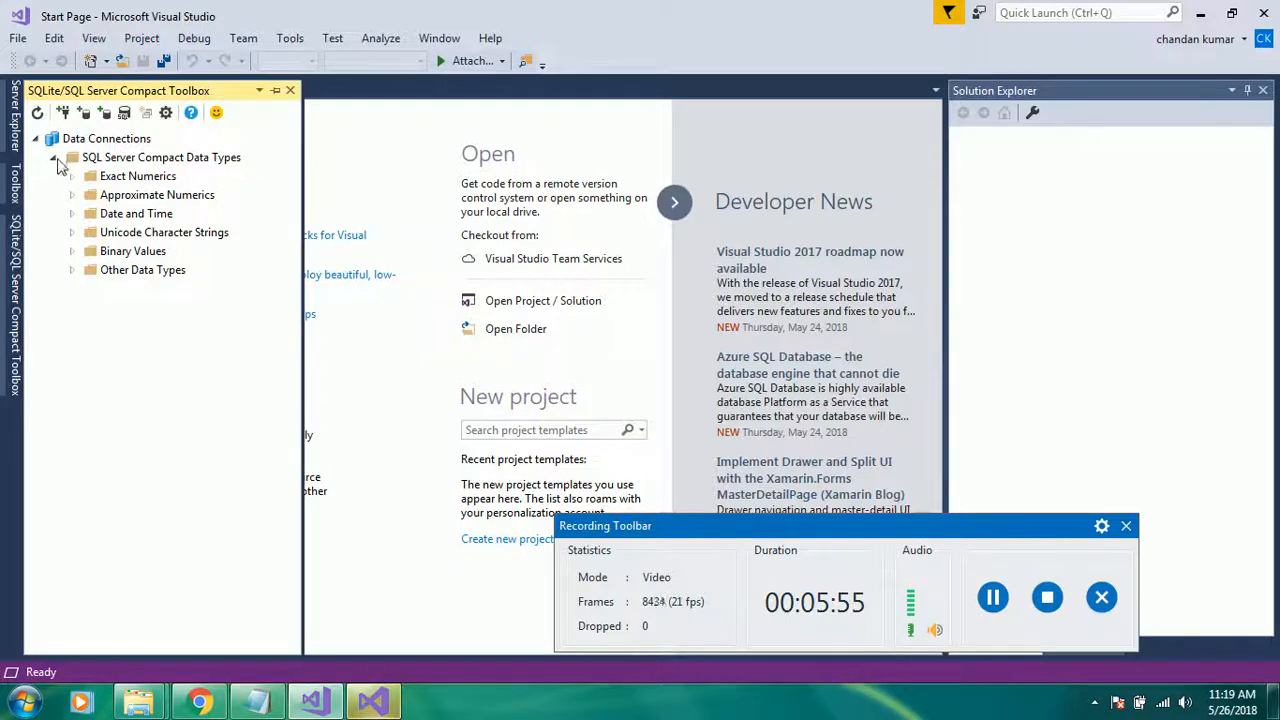
{"action": "left_click", "coordinate": [56, 158]}
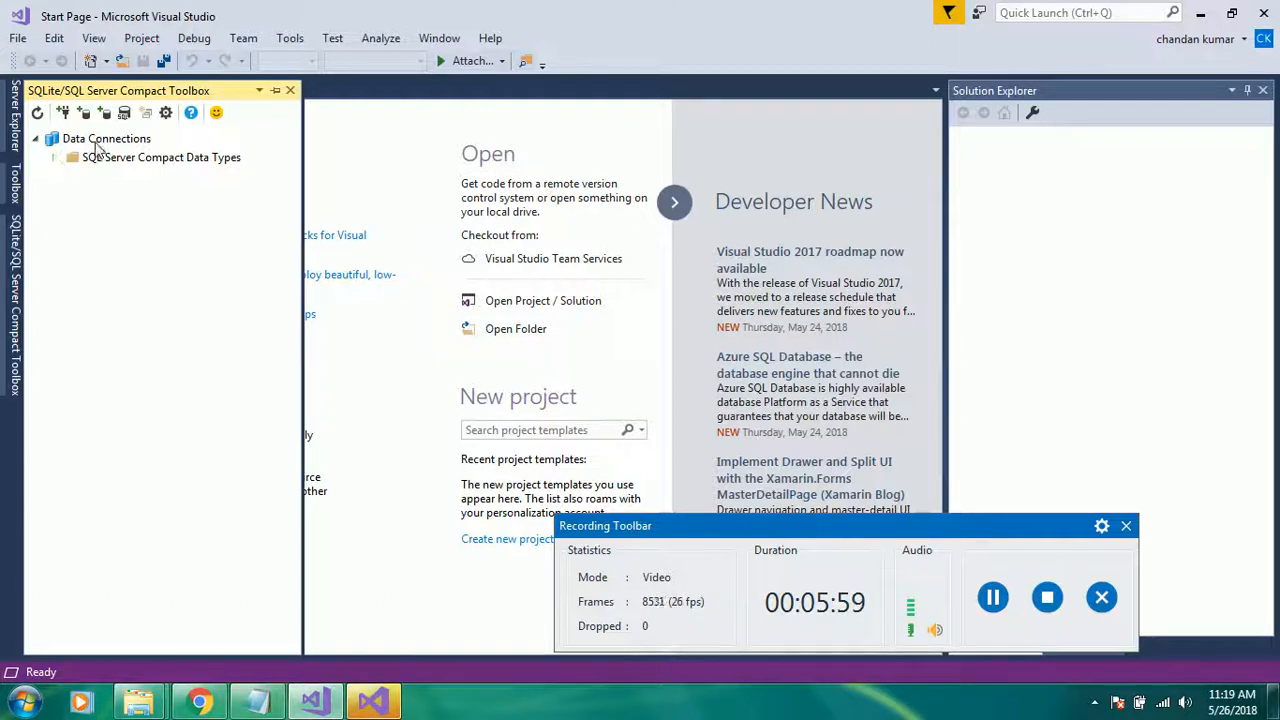
- Pin the Compact Toolbox pane beside the Start Page and widen it by dragging its right border
{"action": "left_click", "coordinate": [276, 92]}
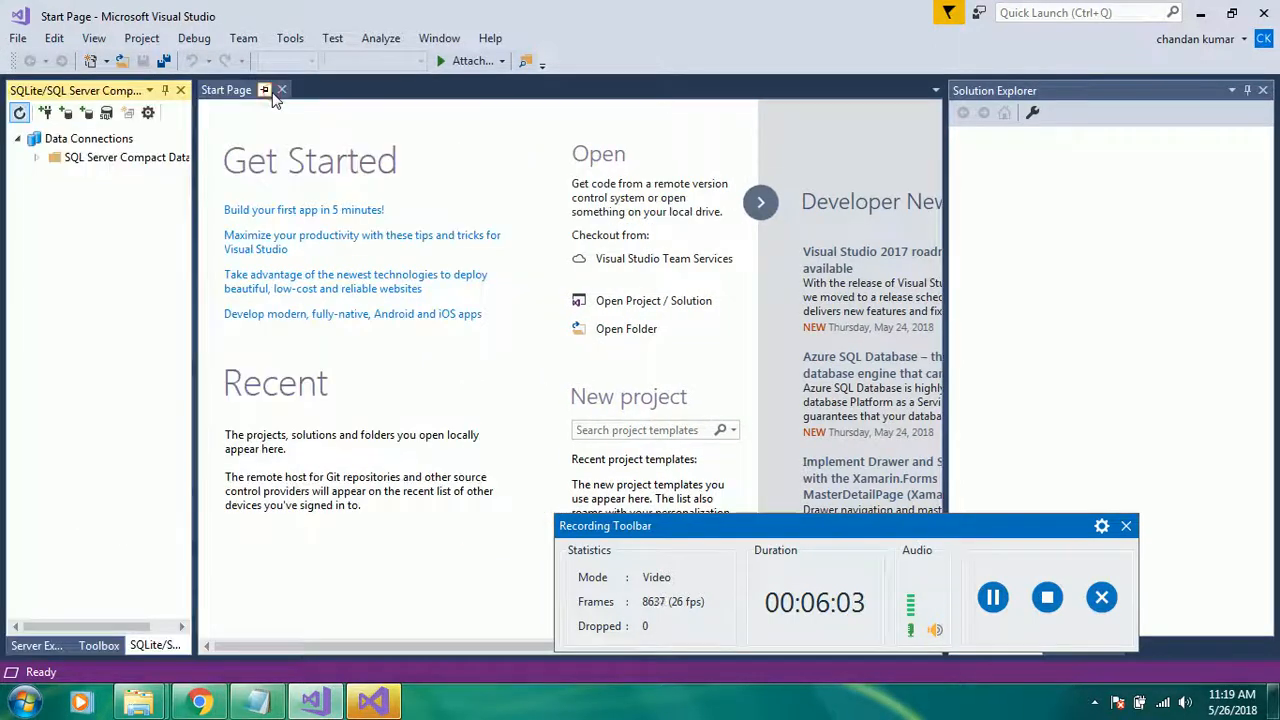
{"action": "left_click_drag", "start_coordinate": [195, 180], "coordinate": [308, 181]}
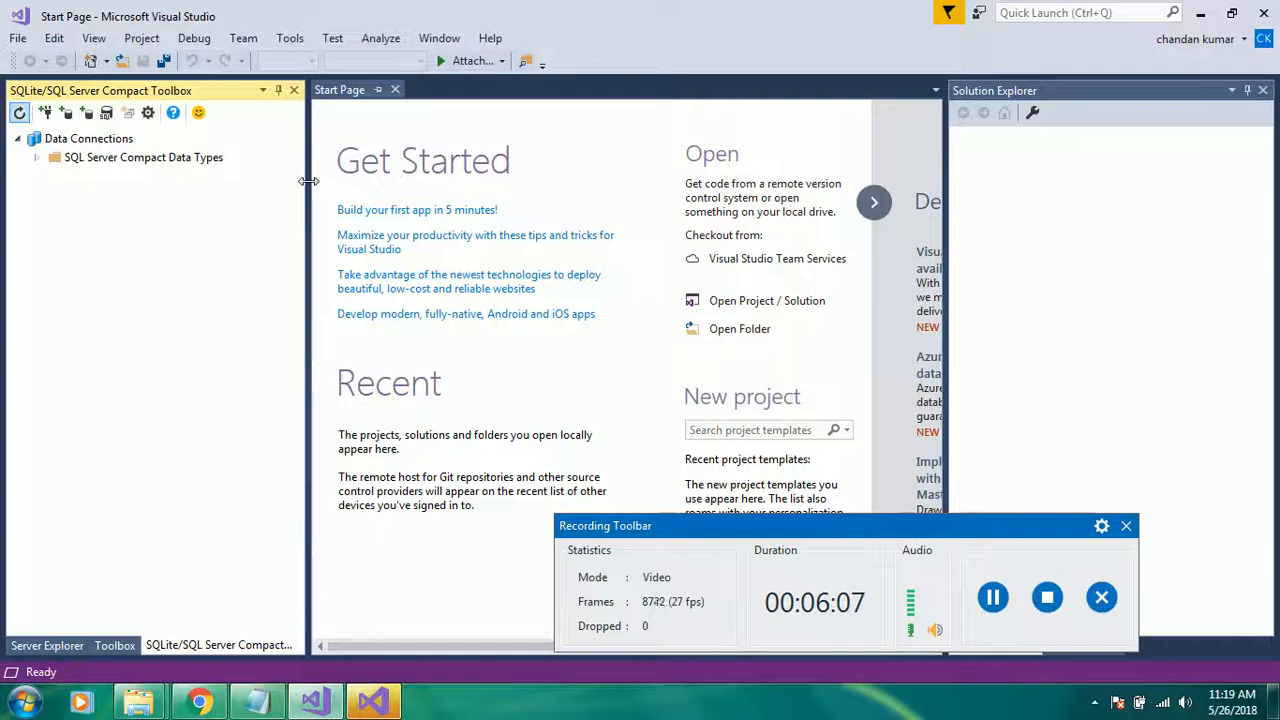